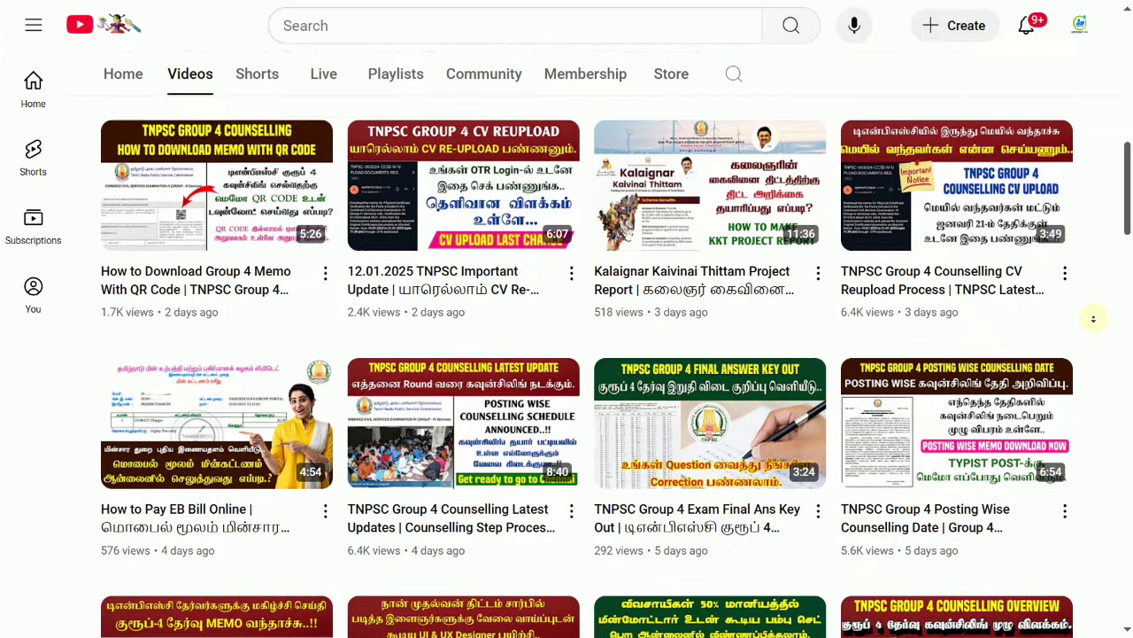
- Switch to the UMIS site, open its login page and dismiss the information notice
{"action": "key", "text": "alt+Tab"}
{"action": "key", "text": "alt+Tab"}
{"action": "key", "text": "alt+Tab"}
{"action": "key", "text": "alt+Tab"}
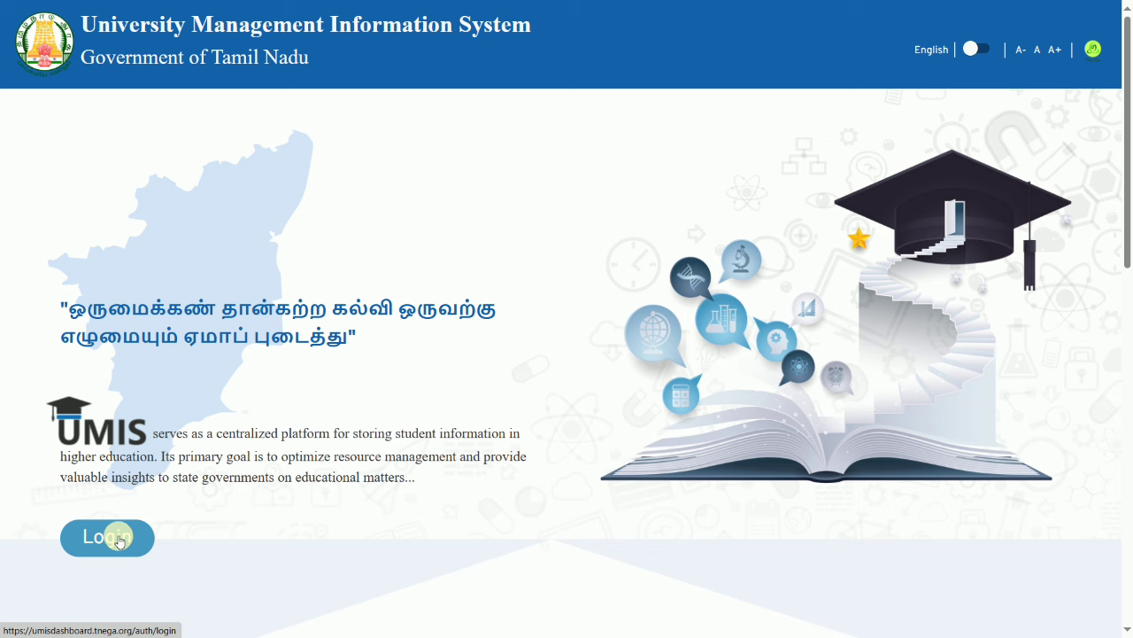
{"action": "left_click", "coordinate": [120, 541]}
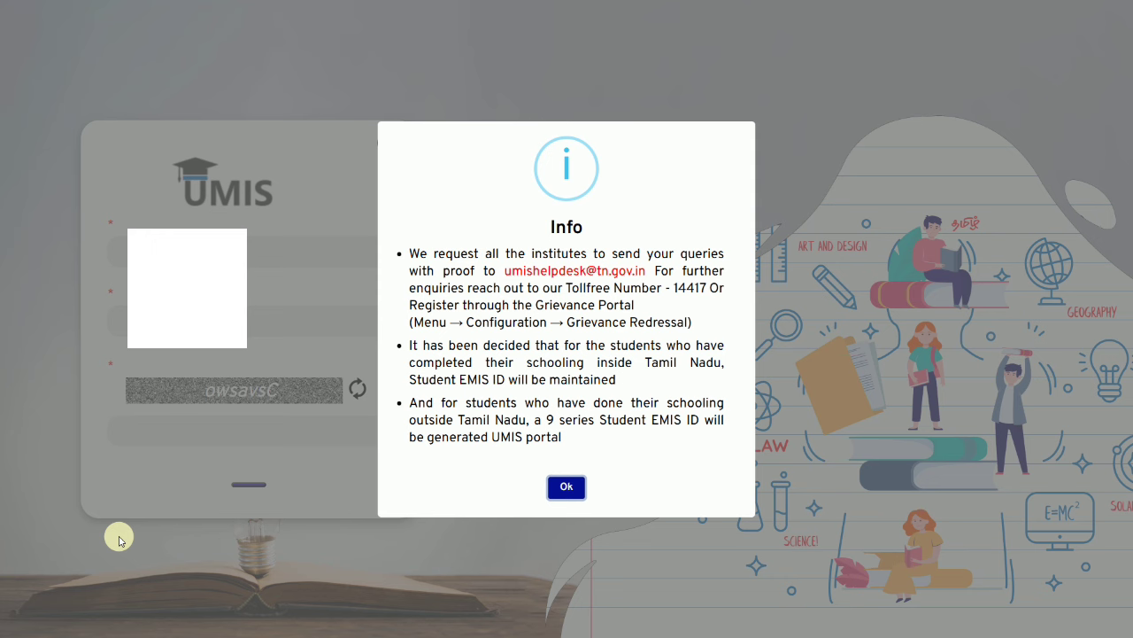
{"action": "left_click", "coordinate": [567, 490]}
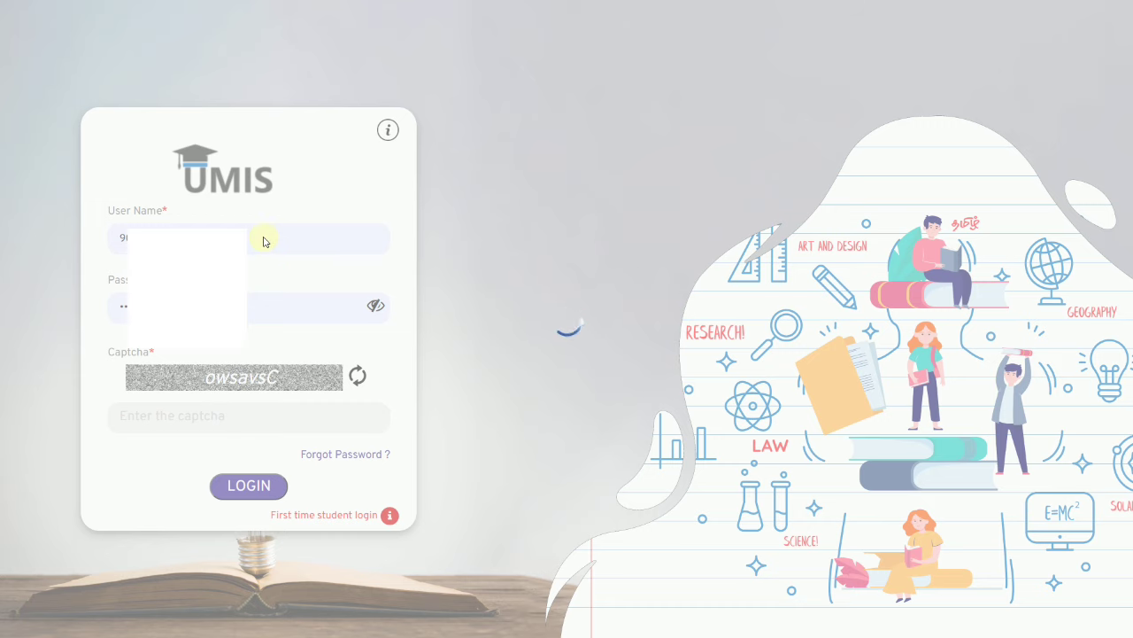
- Clear the prefilled user name from the UMIS login form
{"action": "key", "text": "BackSpace"}
{"action": "key", "text": "BackSpace"}
{"action": "key", "text": "BackSpace"}
{"action": "key", "text": "BackSpace"}
{"action": "key", "text": "BackSpace"}
{"action": "key", "text": "BackSpace"}
{"action": "key", "text": "BackSpace"}
{"action": "key", "text": "BackSpace"}
{"action": "key", "text": "BackSpace"}
{"action": "key", "text": "BackSpace"}
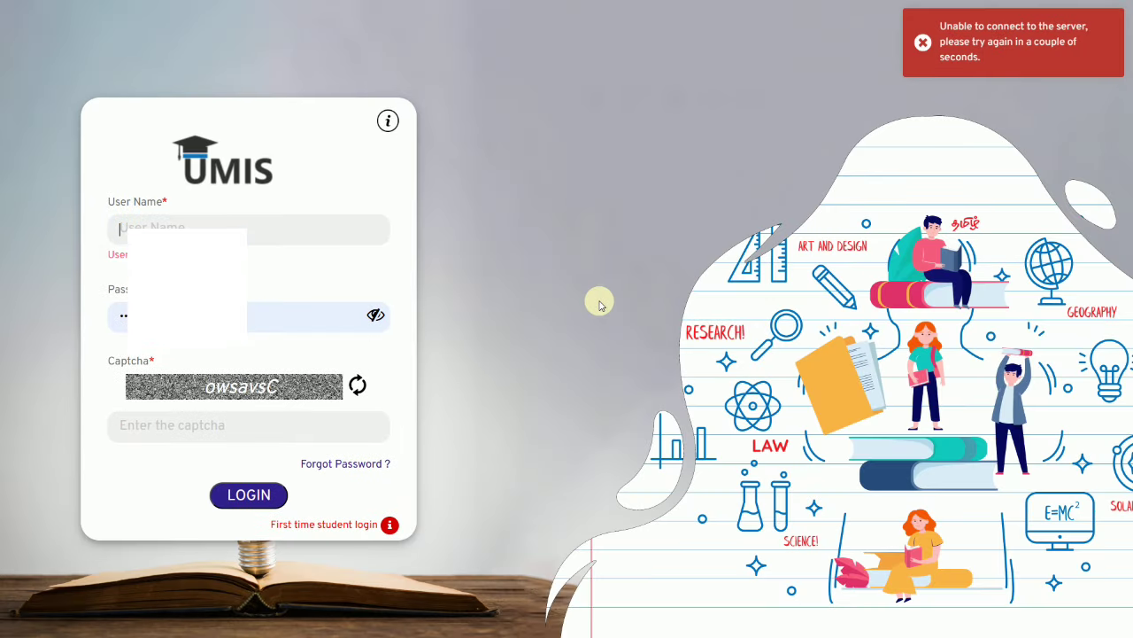
- Read the first-time student login note on the user name and default password rules, and close it
{"action": "left_click", "coordinate": [193, 314]}
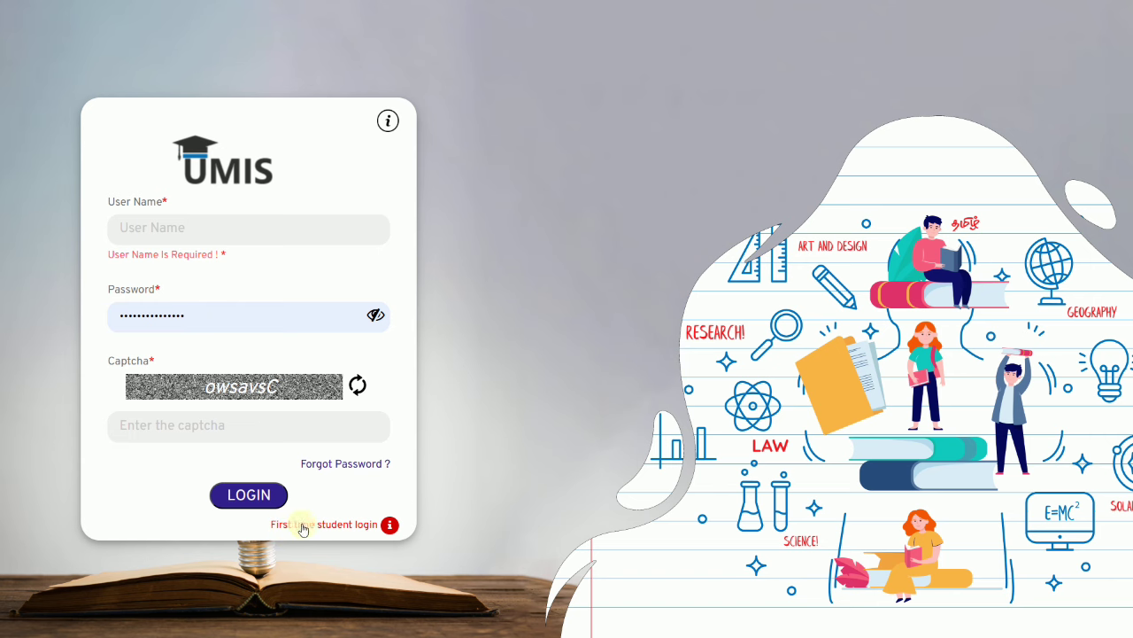
{"action": "left_click", "coordinate": [390, 526]}
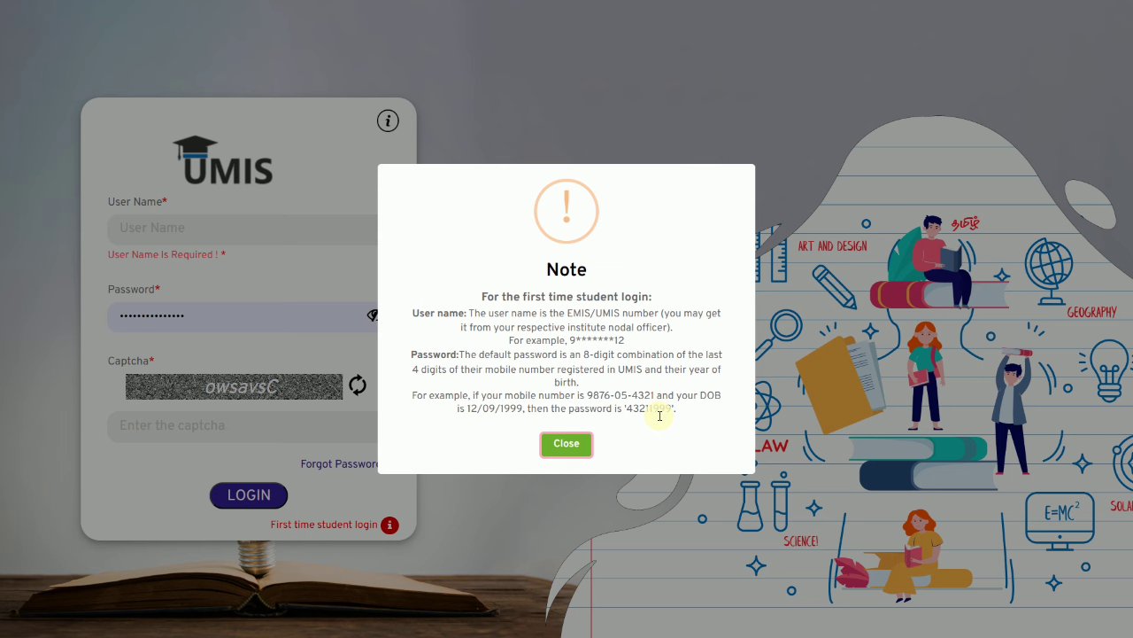
{"action": "left_click", "coordinate": [576, 449]}
- Switch to the signed-in UMIS window and open Scholarship Apply within the student's Scholarship Information
{"action": "key", "text": "alt+Tab"}
{"action": "key", "text": "alt+Tab"}
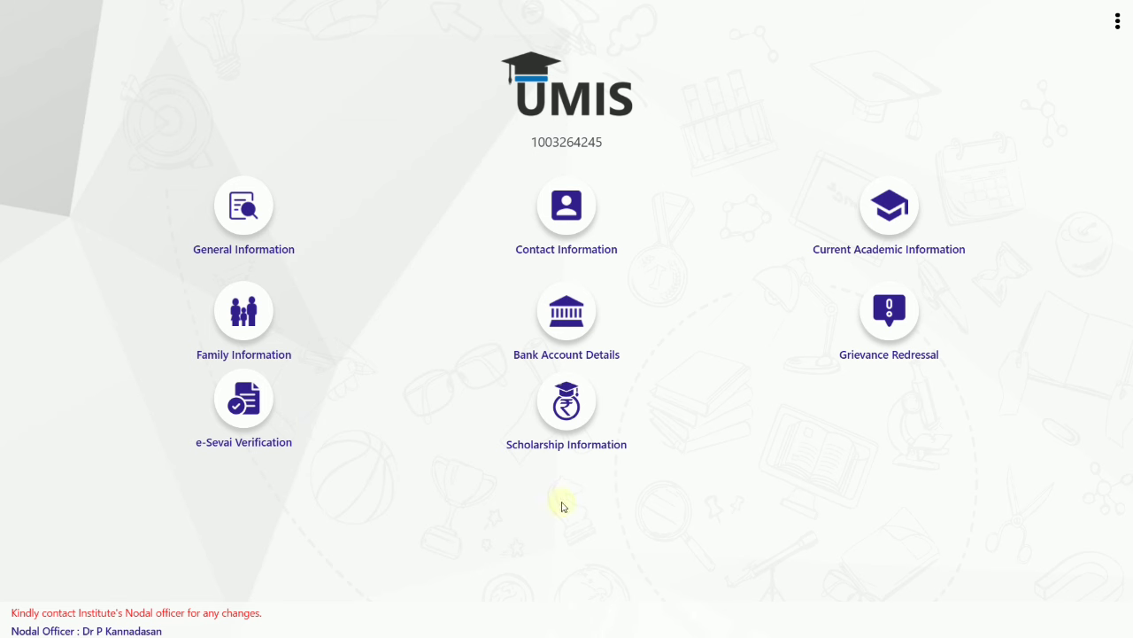
{"action": "left_click", "coordinate": [566, 405]}
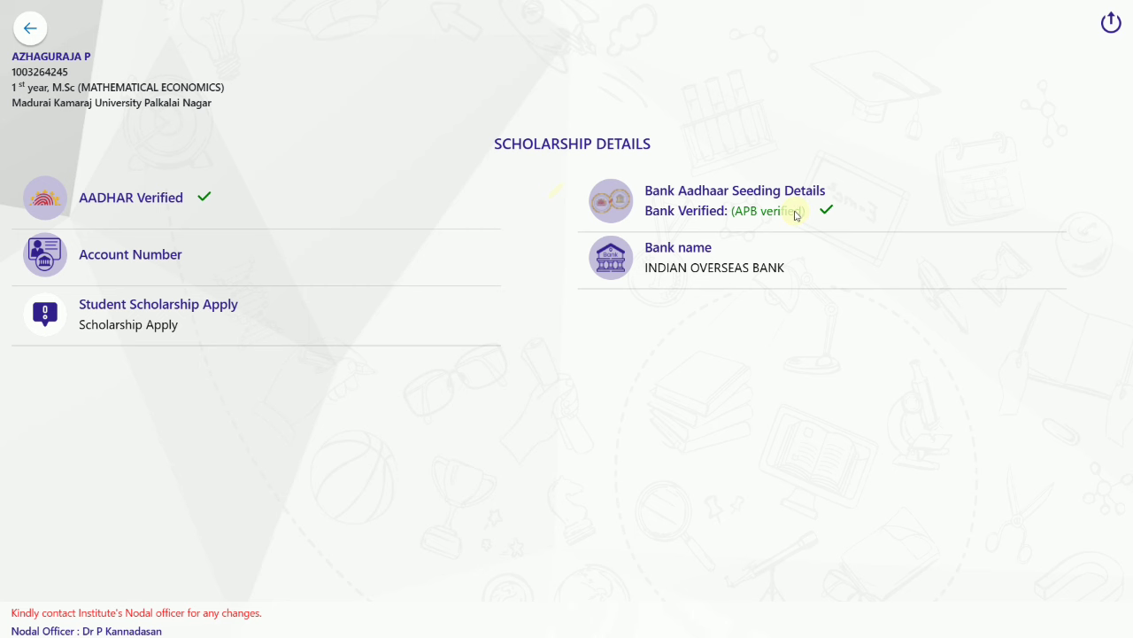
{"action": "left_click", "coordinate": [142, 326]}
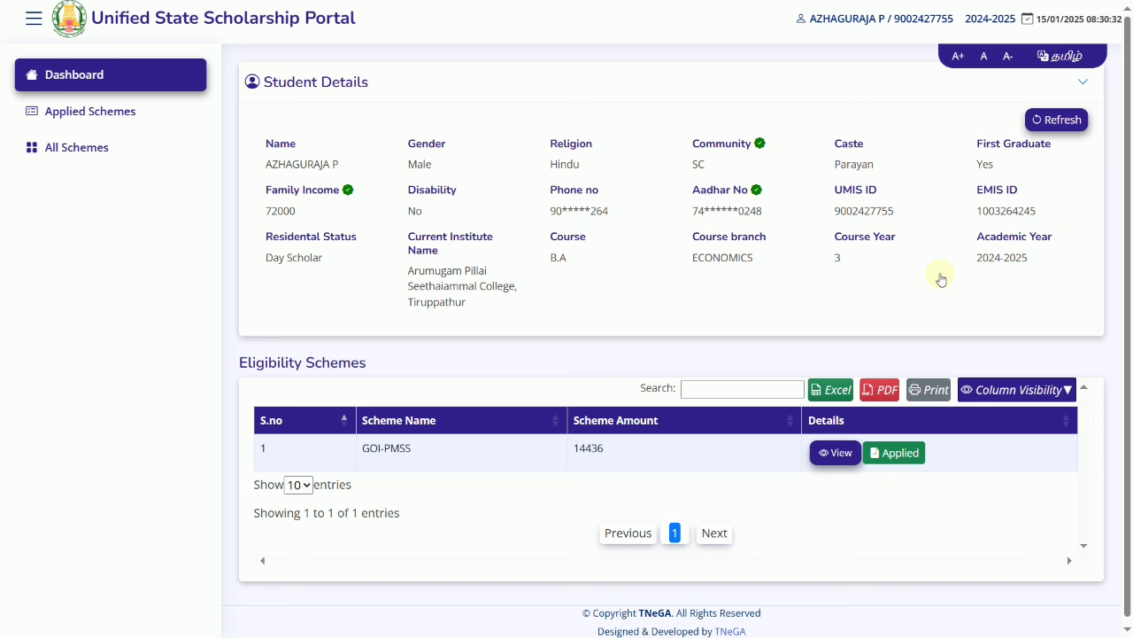
- Collapse the student details on the scholarship dashboard and bring up the list of all schemes
{"action": "left_click", "coordinate": [1082, 84]}
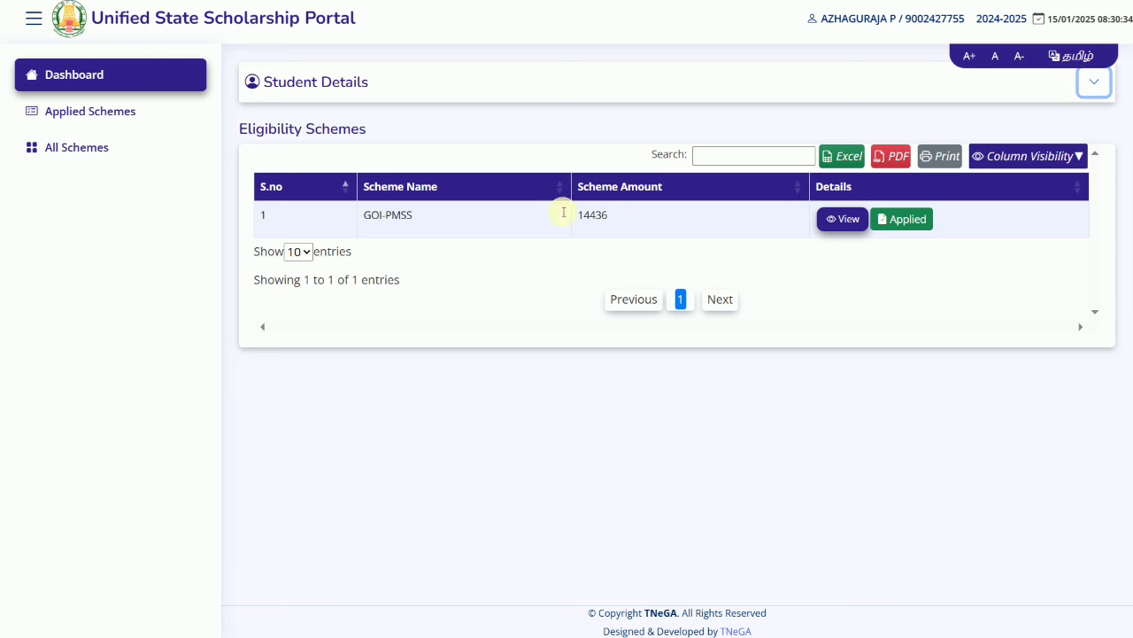
{"action": "left_click", "coordinate": [64, 156]}
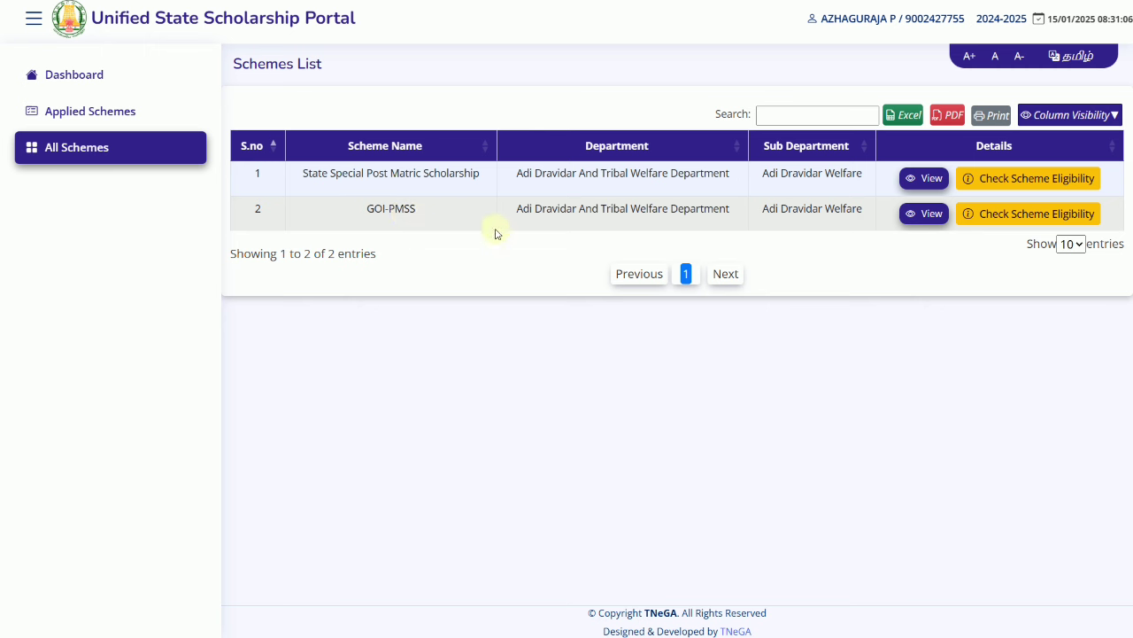
{"action": "left_click", "coordinate": [923, 214]}
- Switch to the scholarship application PDF and review its student, scheme, academic and bank details
{"action": "key", "text": "alt+Tab"}
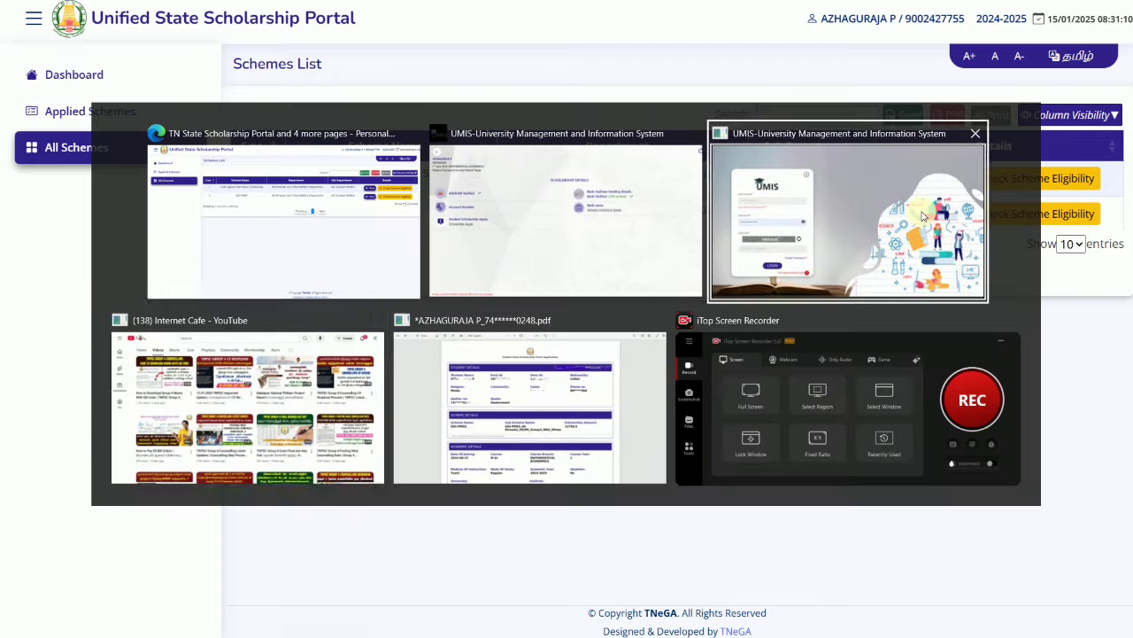
{"action": "key", "text": "alt+Tab"}
{"action": "key", "text": "alt+Tab"}
{"action": "key", "text": "alt+Tab"}
{"action": "key", "text": "alt+Tab"}
{"action": "key", "text": "alt+Tab"}
{"action": "key", "text": "alt+Tab"}
{"action": "key", "text": "alt+Tab"}
{"action": "key", "text": "alt+Tab"}
{"action": "key", "text": "alt+Tab"}
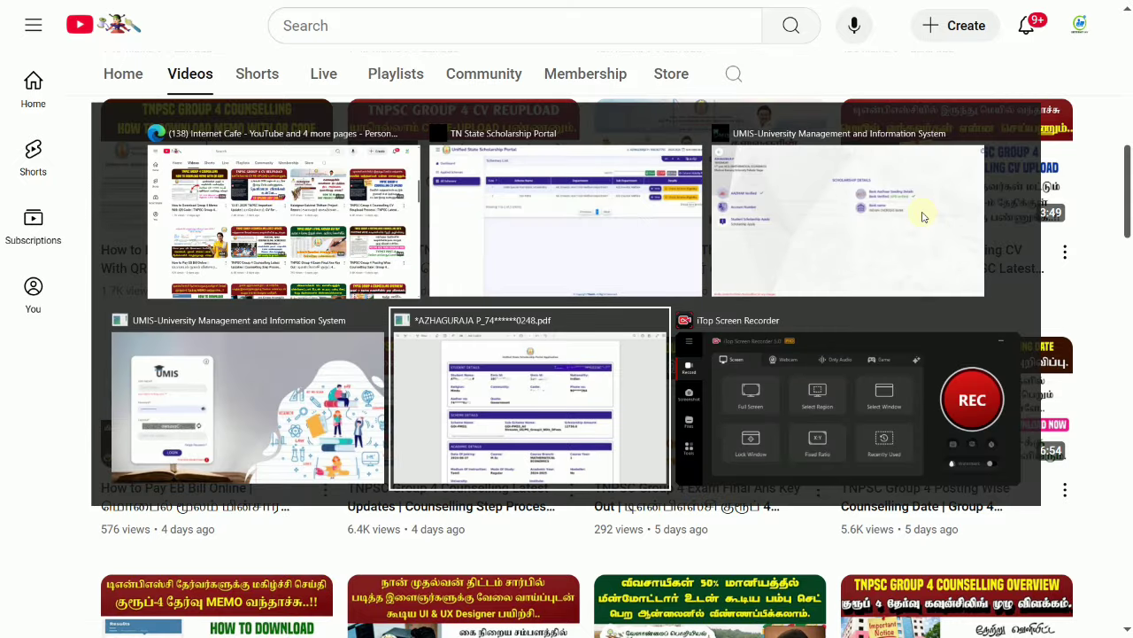
{"action": "key", "text": "alt+Tab"}
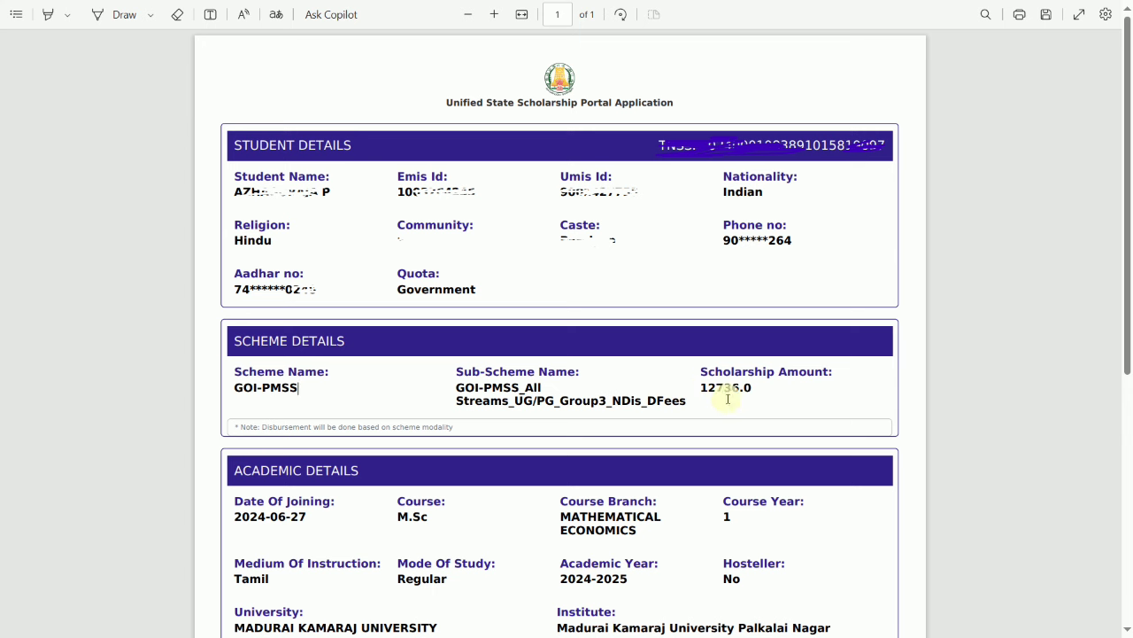
{"action": "scroll", "coordinate": [768, 385], "scroll_direction": "down", "scroll_amount": 1}
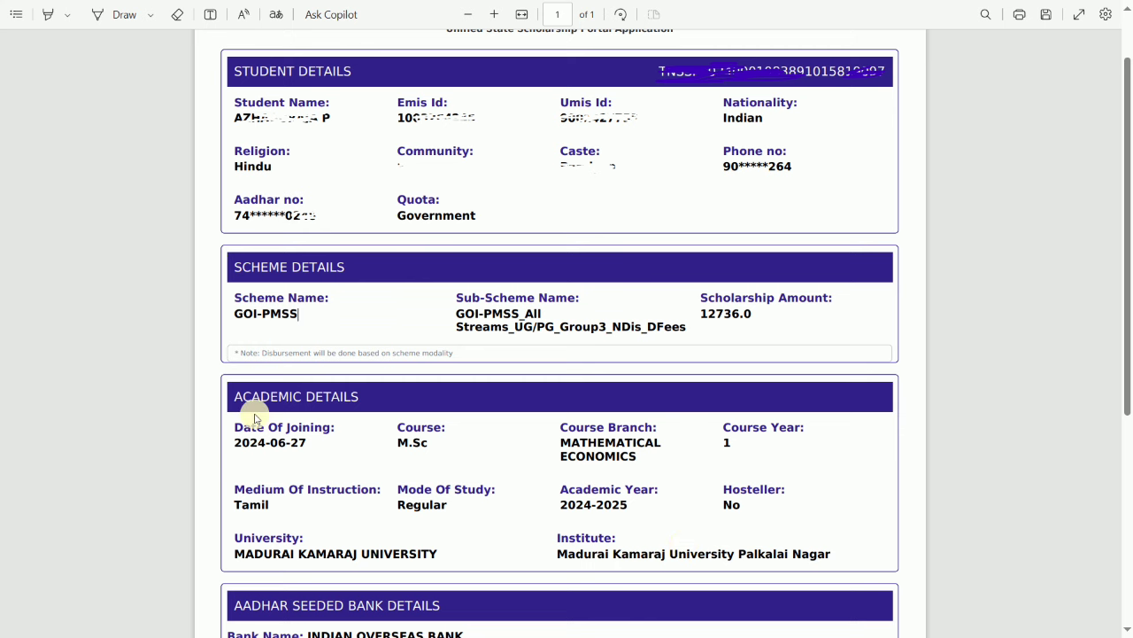
{"action": "scroll", "coordinate": [524, 455], "scroll_direction": "down", "scroll_amount": 2}
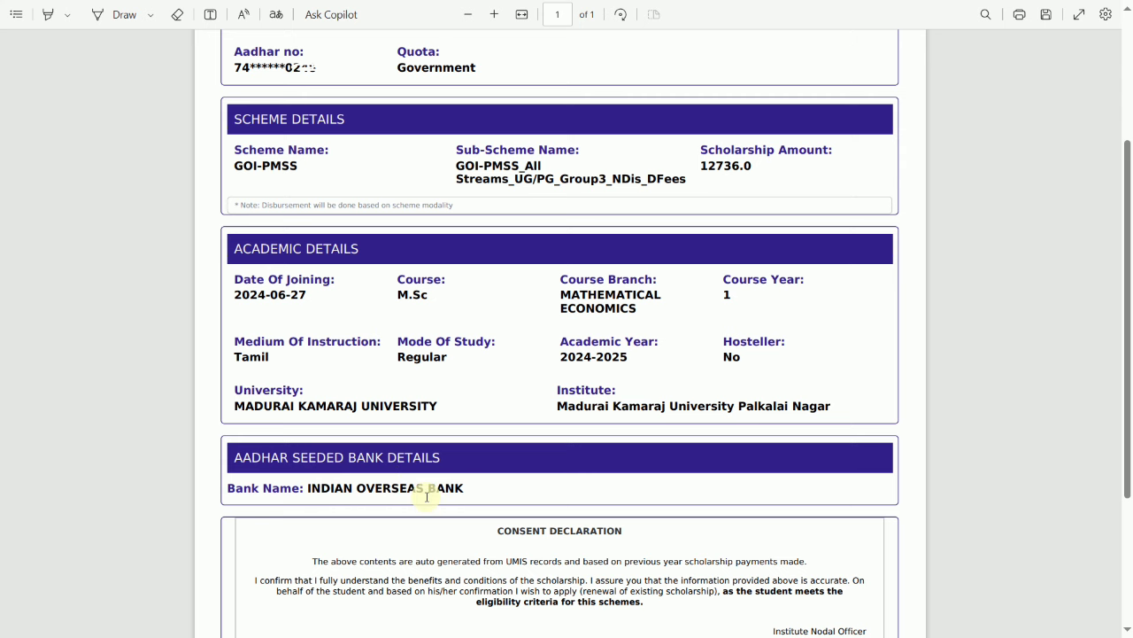
{"action": "scroll", "coordinate": [749, 495], "scroll_direction": "up", "scroll_amount": 3}
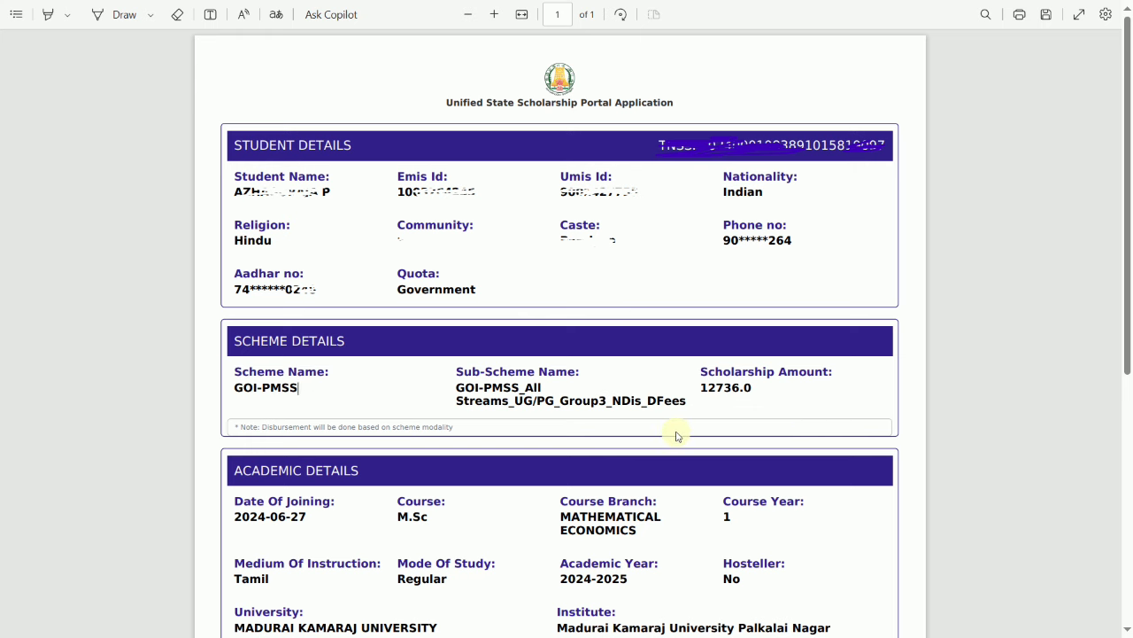
- Switch back to the signed-in UMIS window, return to its home page and open Grievance Redressal
{"action": "key", "text": "alt+Tab"}
{"action": "key", "text": "alt+Tab"}
{"action": "key", "text": "alt+Tab"}
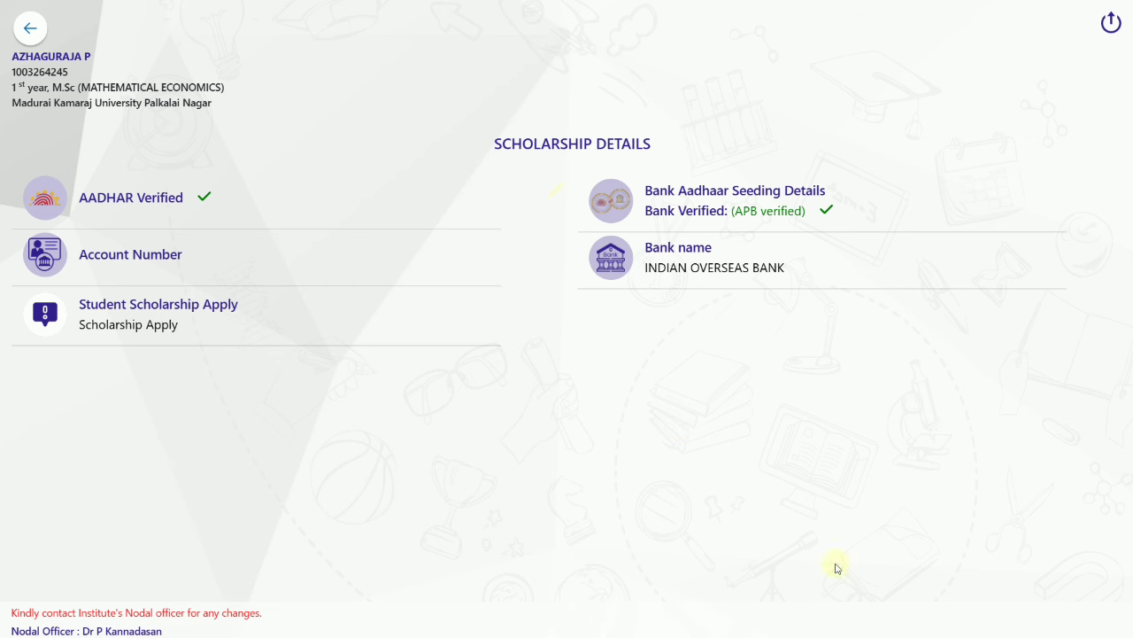
{"action": "left_click", "coordinate": [30, 29]}
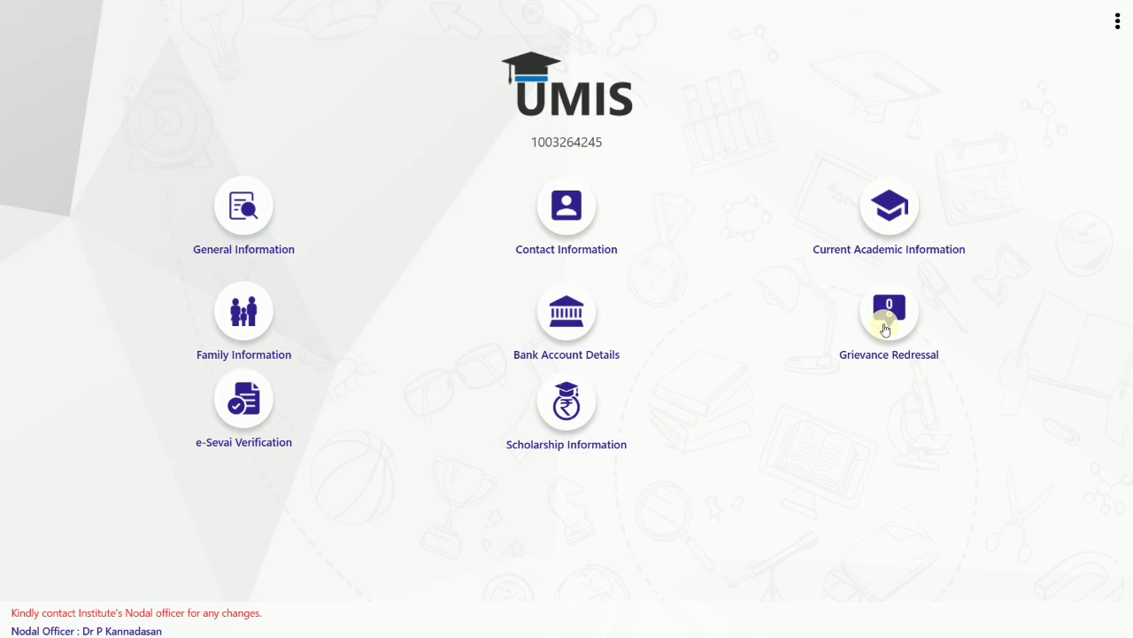
{"action": "left_click", "coordinate": [886, 329]}
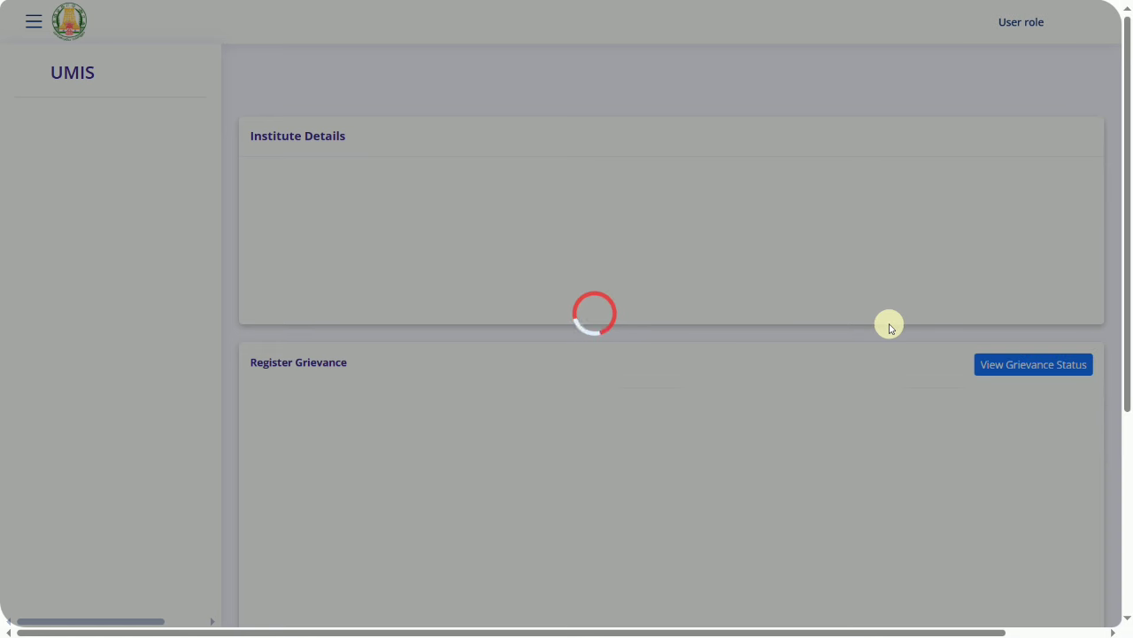
- Set the grievance category to Student and the grievance type to Student Name Mismatch
{"action": "scroll", "coordinate": [887, 344], "scroll_direction": "down", "scroll_amount": 2}
{"action": "scroll", "coordinate": [889, 347], "scroll_direction": "down", "scroll_amount": 1}
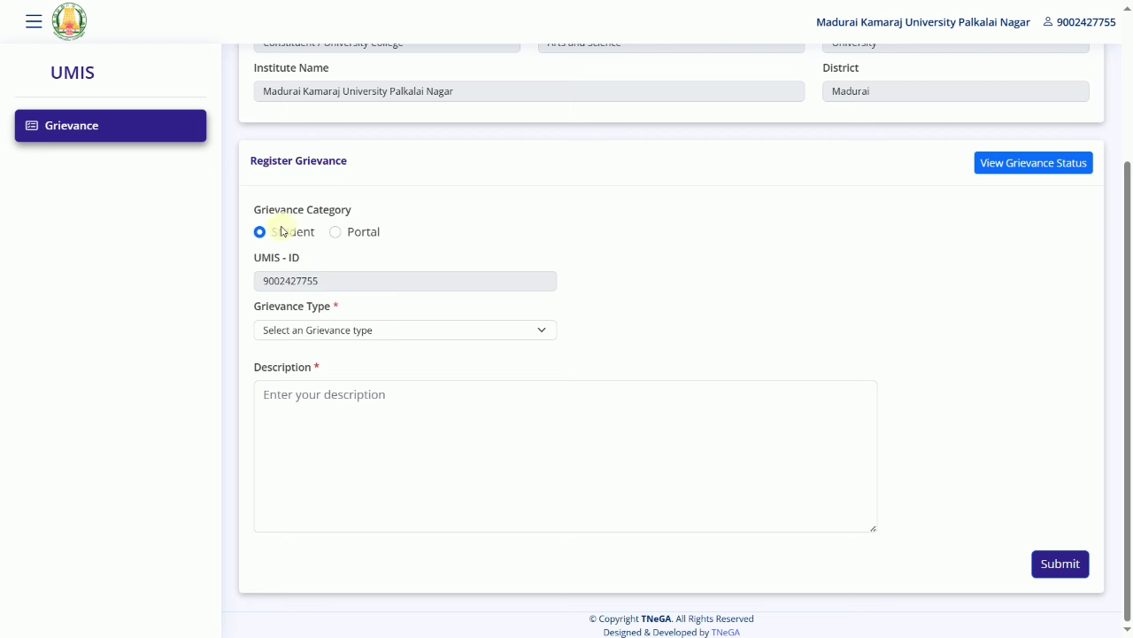
{"action": "left_click", "coordinate": [334, 234]}
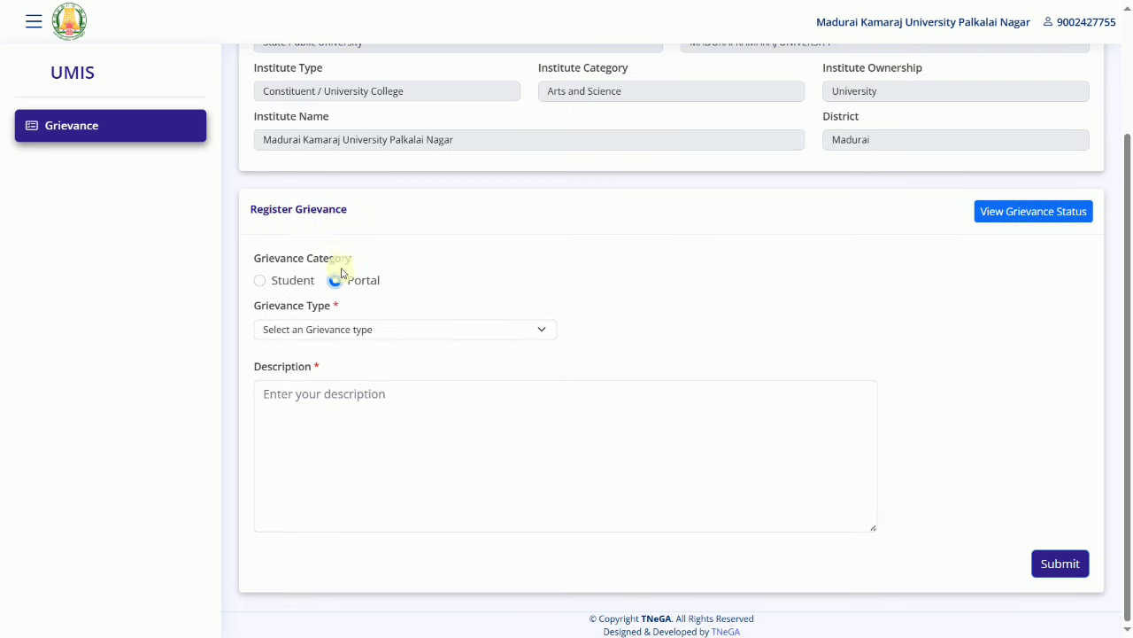
{"action": "left_click", "coordinate": [261, 282]}
{"action": "left_click", "coordinate": [398, 381]}
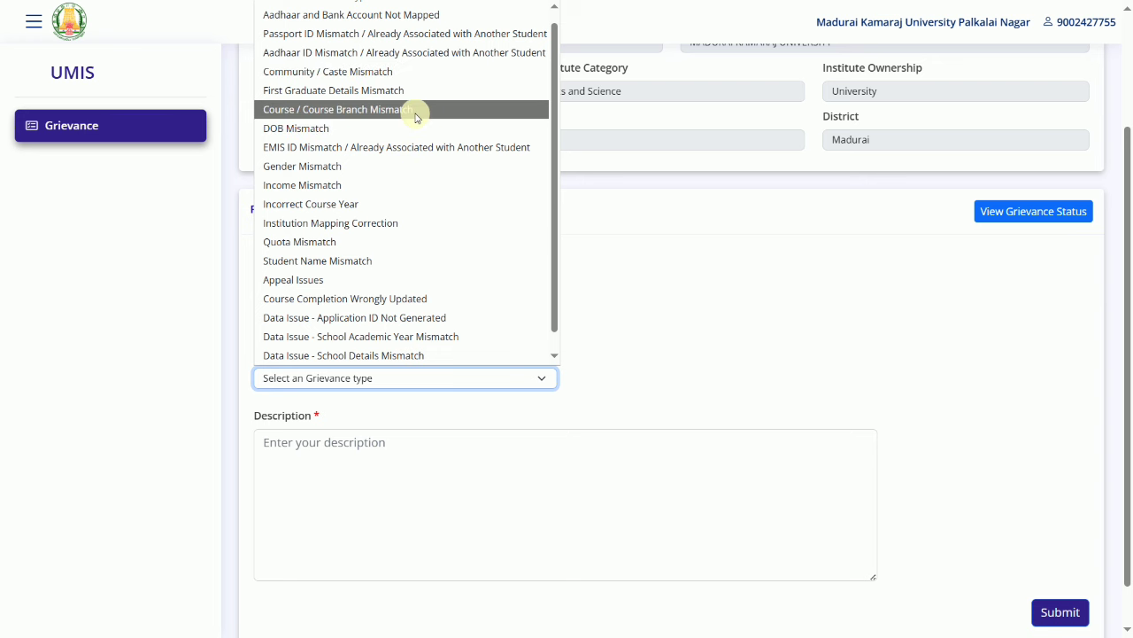
{"action": "scroll", "coordinate": [458, 248], "scroll_direction": "down", "scroll_amount": 1}
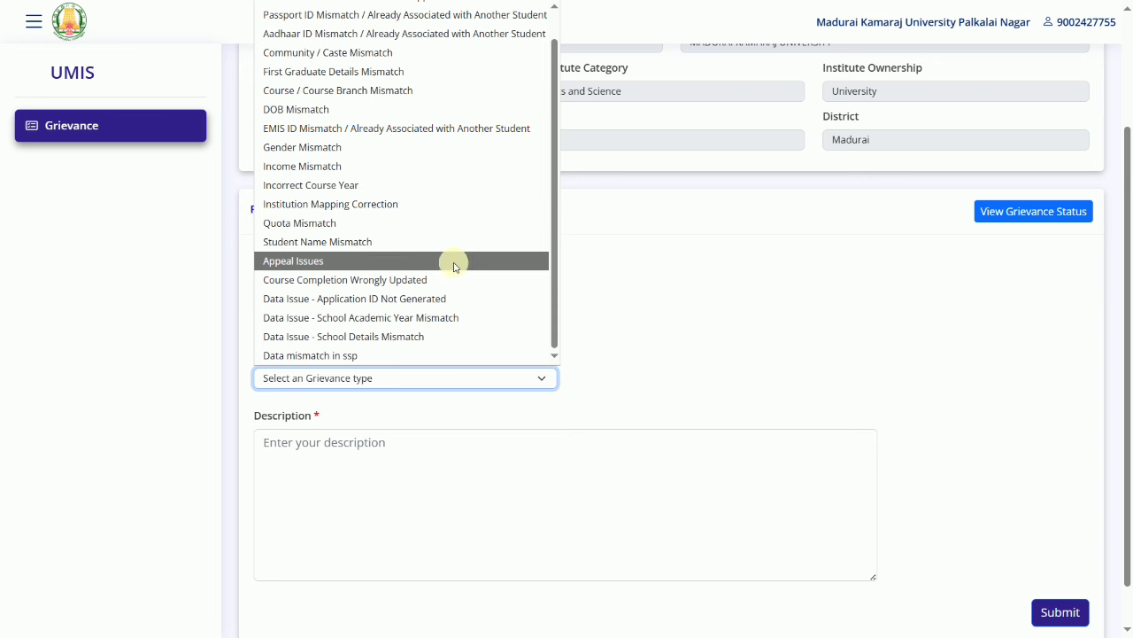
{"action": "left_click", "coordinate": [458, 251]}
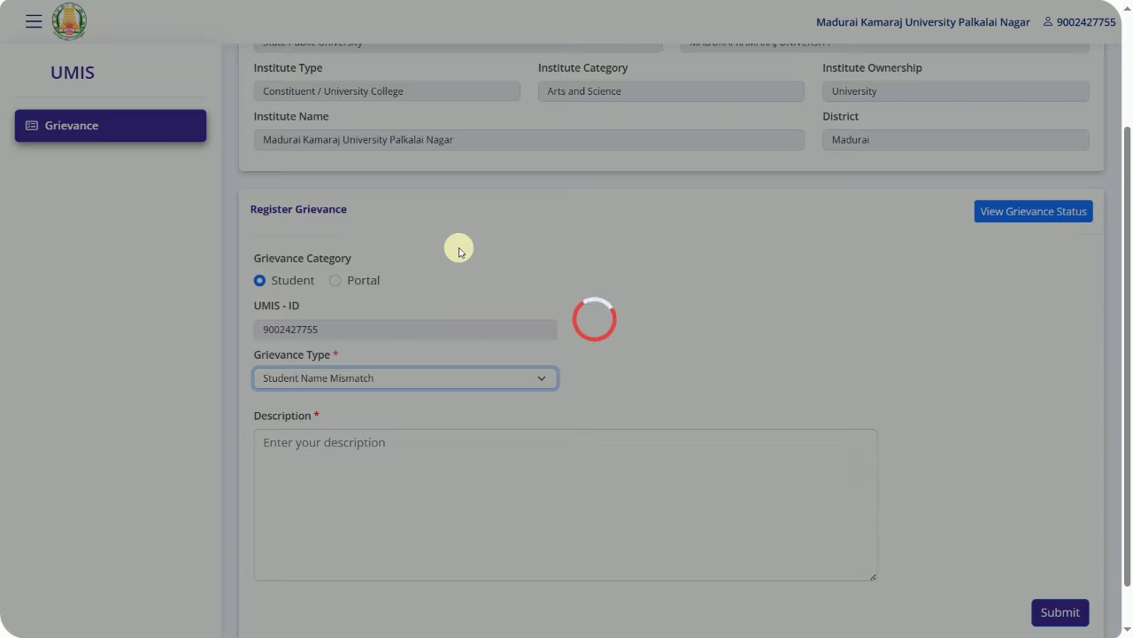
- Select 10th Marksheet as the proof type for the student name mismatch grievance
{"action": "scroll", "coordinate": [446, 477], "scroll_direction": "down", "scroll_amount": 3}
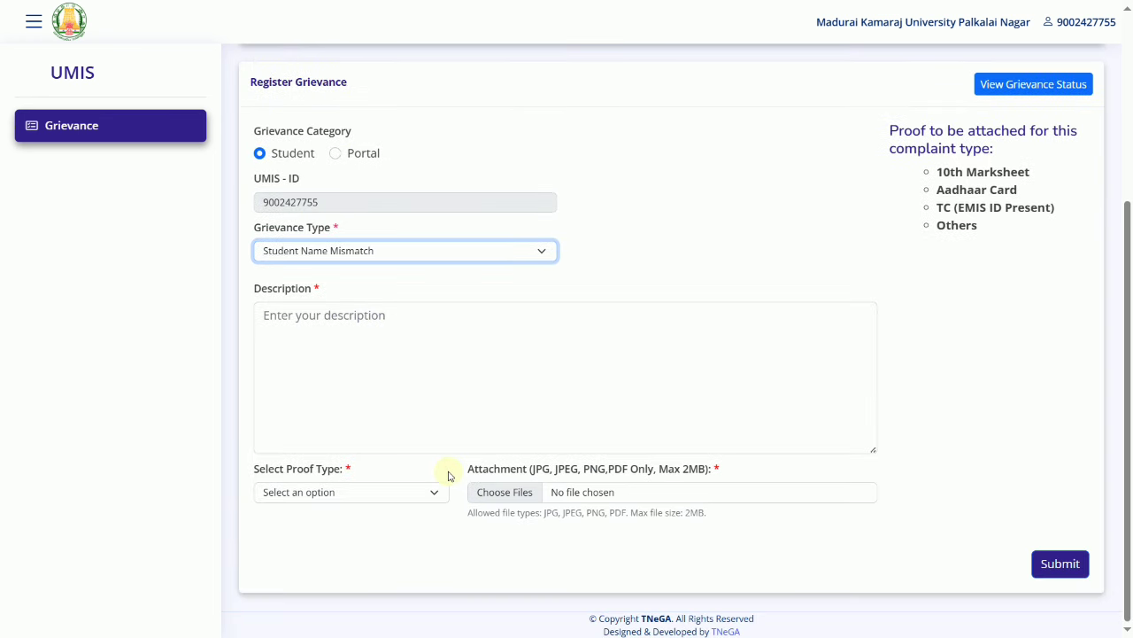
{"action": "left_click", "coordinate": [374, 493]}
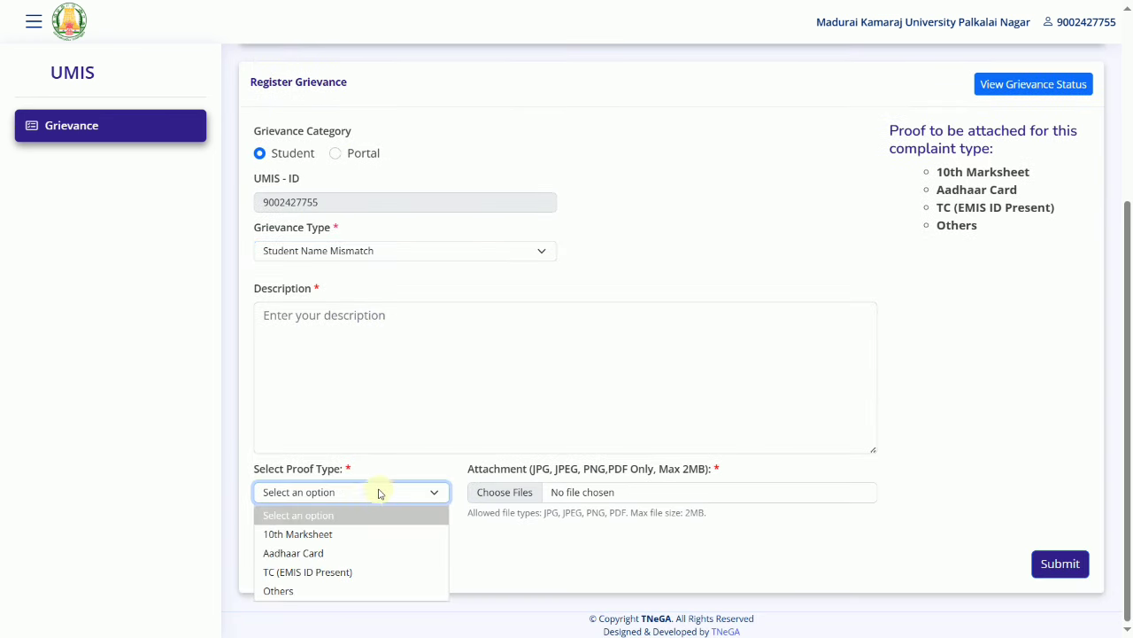
{"action": "left_click", "coordinate": [356, 536]}
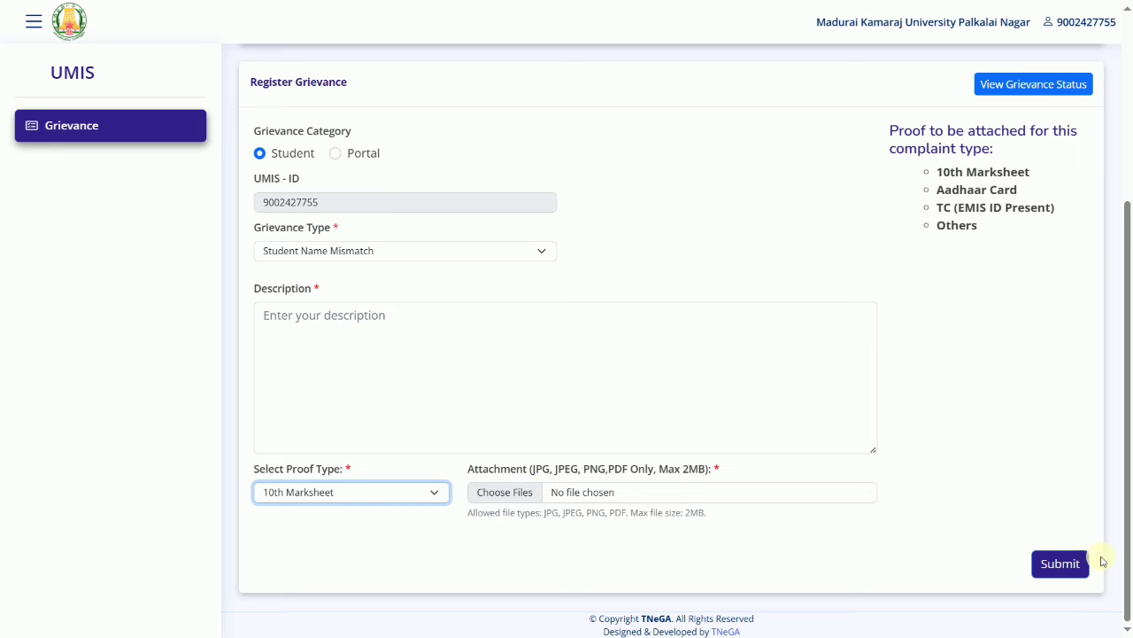
{"action": "scroll", "coordinate": [1101, 526], "scroll_direction": "up", "scroll_amount": 3}
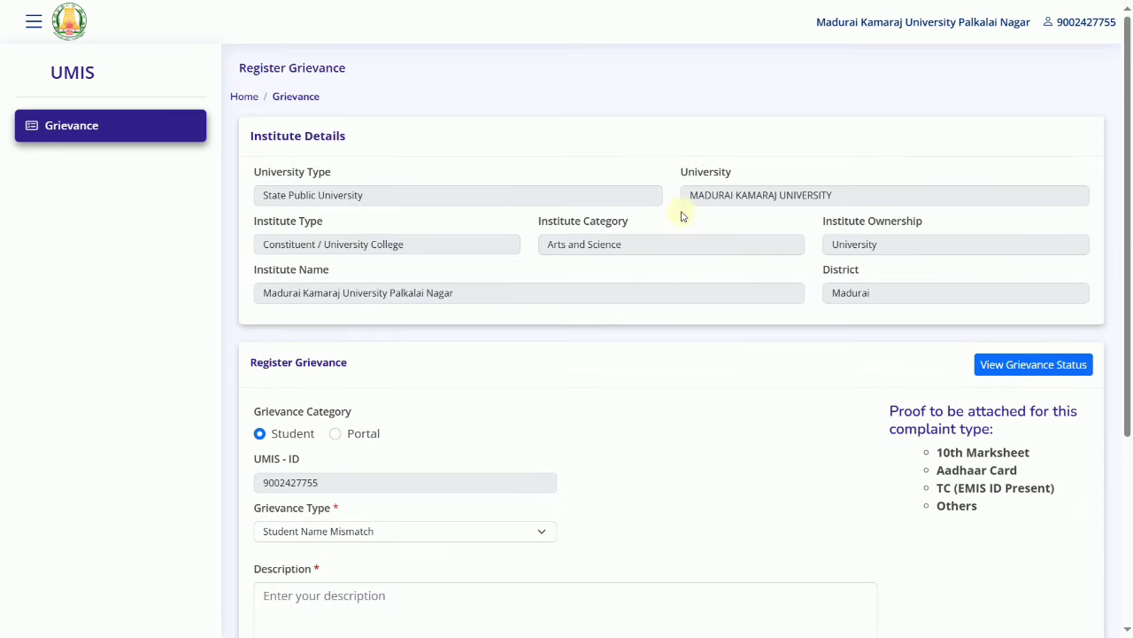